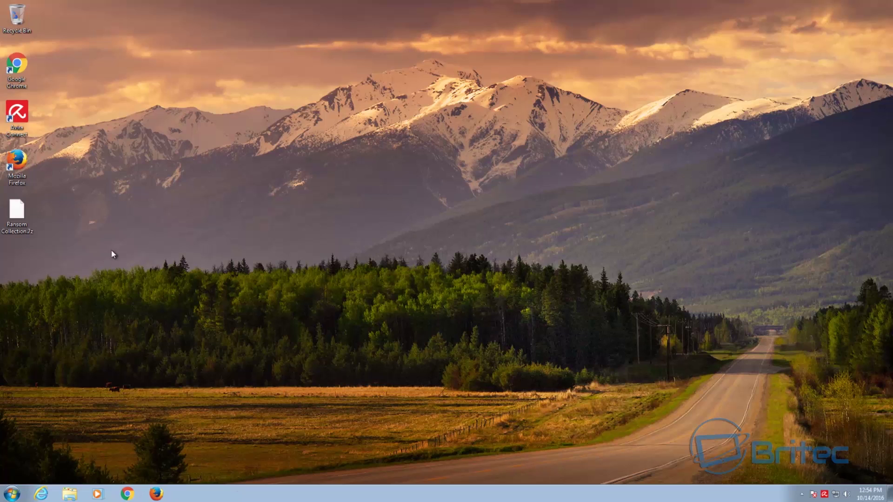
Launch Chrome, enable Avira Browser Safety, search 'avira' and open the Download Avira Free Antivirus result
{"action": "left_click", "coordinate": [121, 496]}
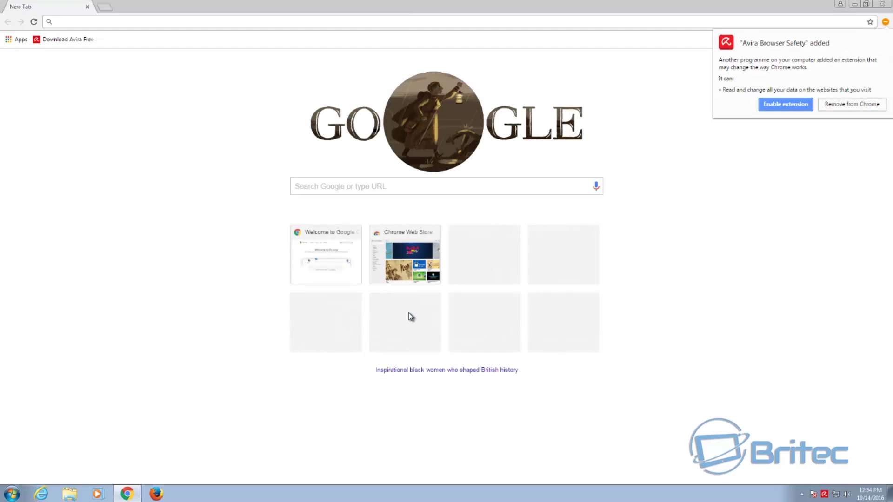
{"action": "left_click", "coordinate": [781, 104]}
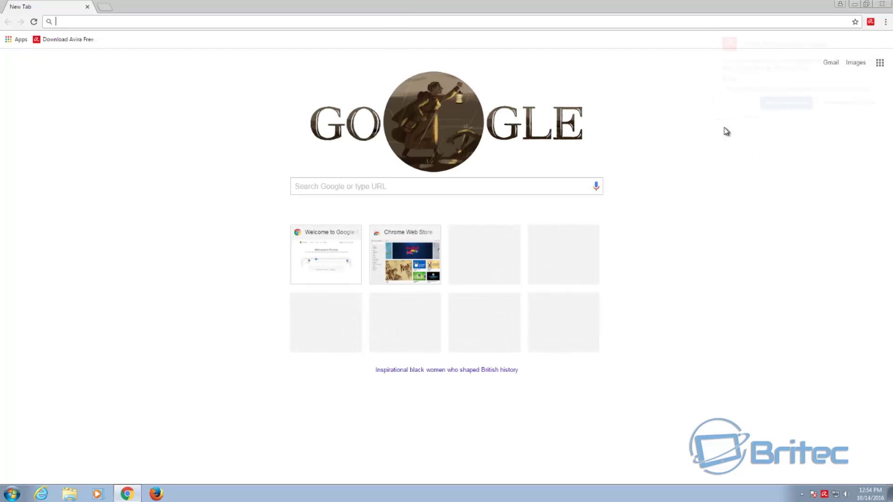
{"action": "left_click", "coordinate": [363, 188]}
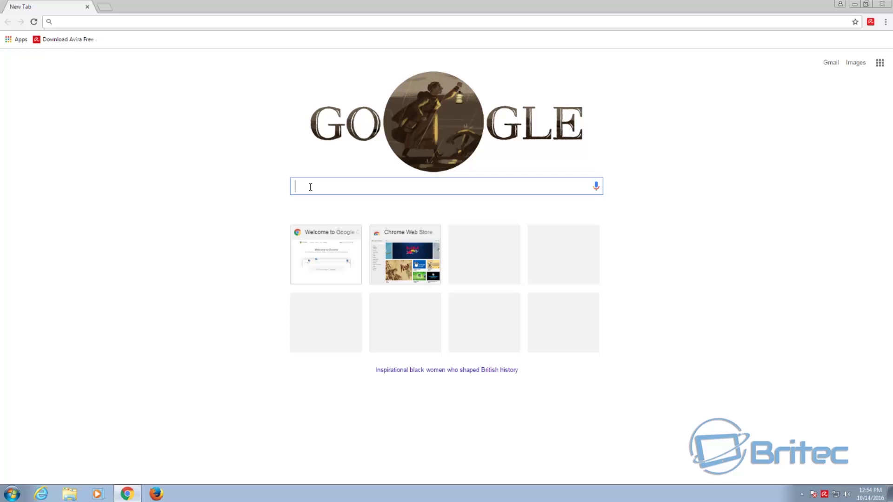
{"action": "type", "text": "avira"}
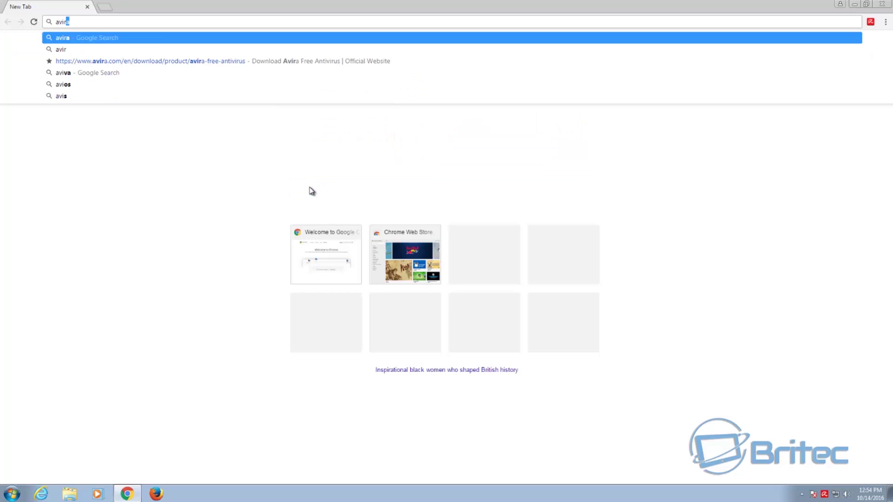
{"action": "key", "text": "Return"}
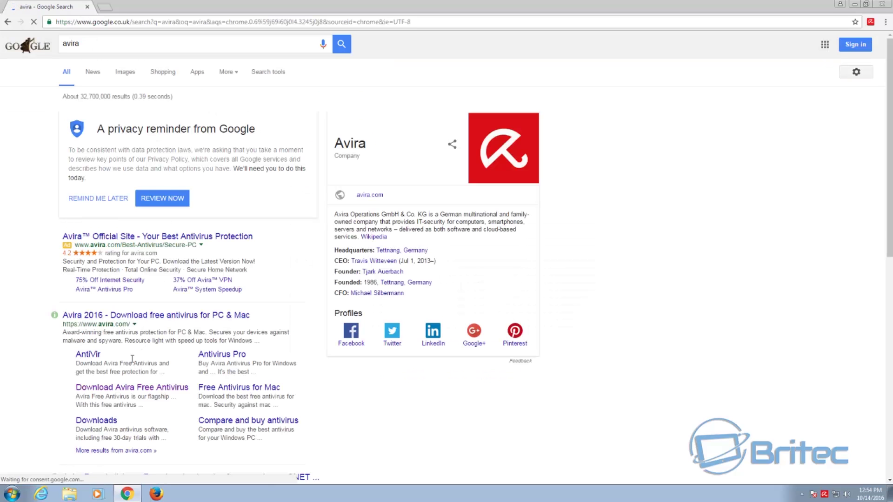
{"action": "left_click", "coordinate": [153, 394]}
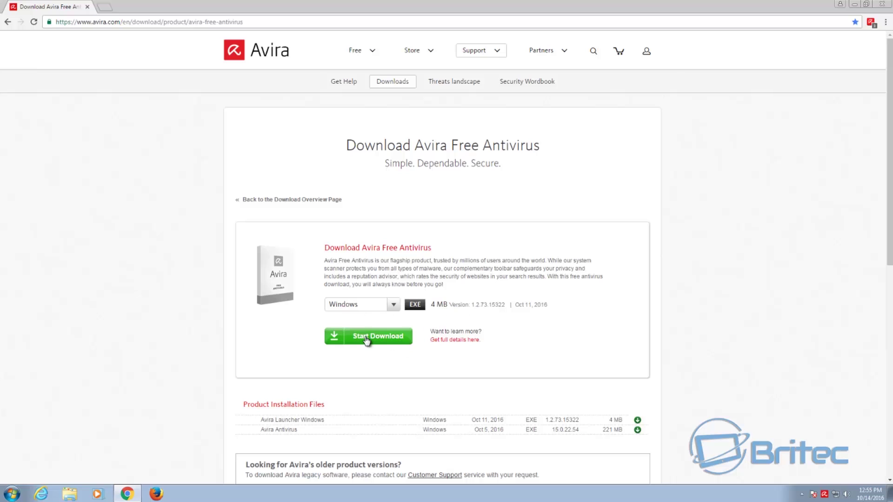
Run the Avira Free Antivirus update from Avira Connect, then close the Updater and main window
{"action": "left_click", "coordinate": [883, 4]}
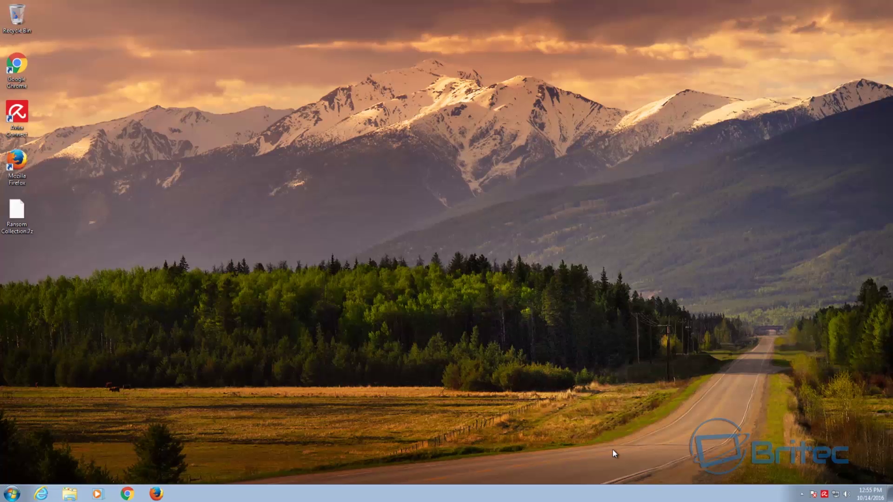
{"action": "left_click", "coordinate": [824, 494]}
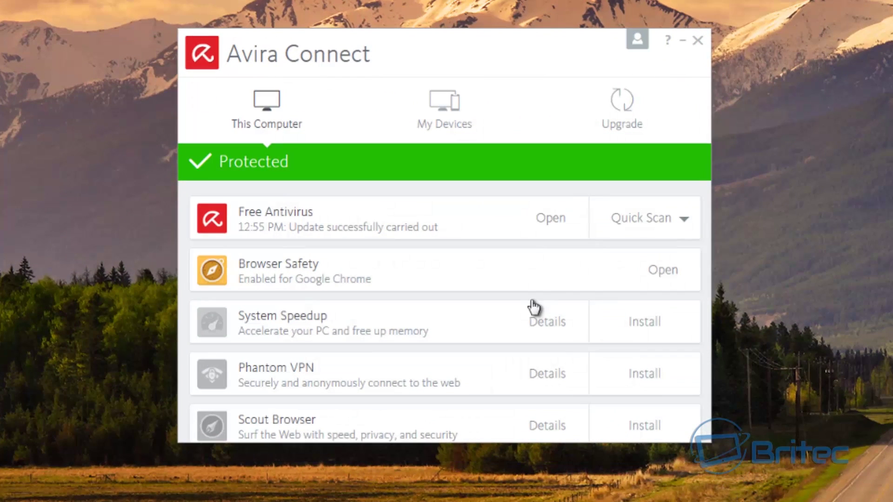
{"action": "left_click", "coordinate": [549, 221]}
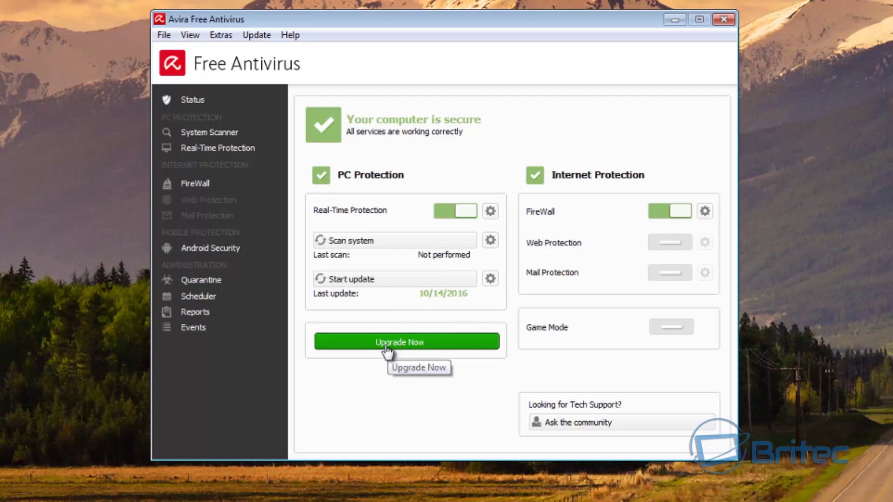
{"action": "left_click", "coordinate": [380, 287]}
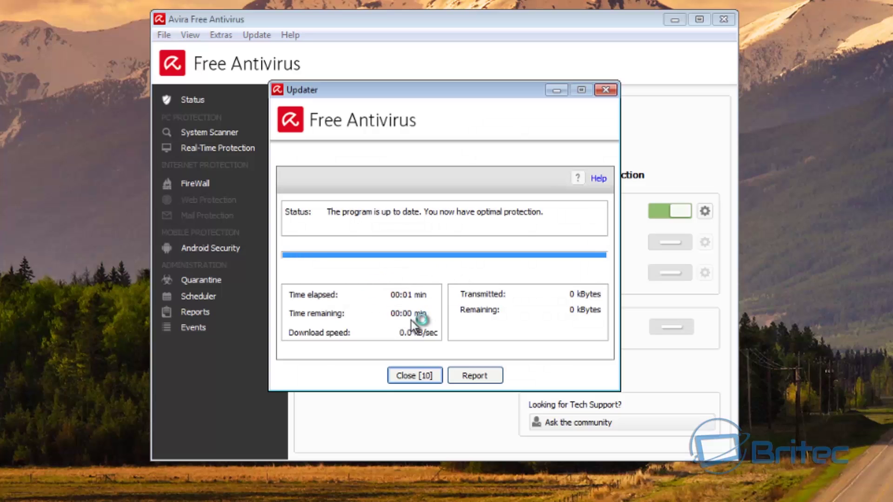
{"action": "left_click", "coordinate": [413, 378]}
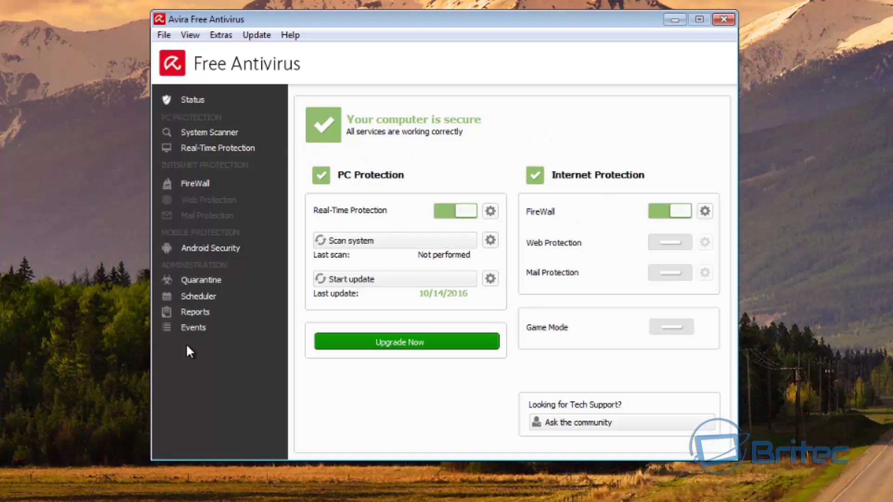
{"action": "left_click", "coordinate": [722, 20]}
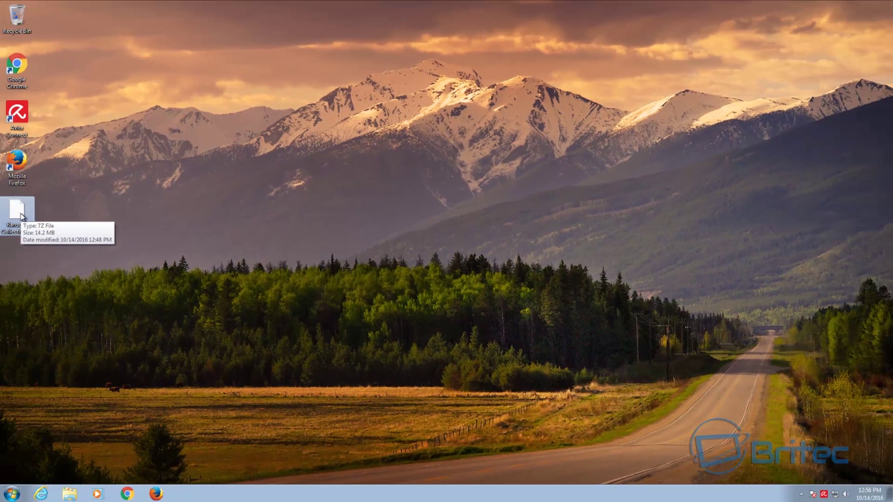
Open Ransom Collection.7z in 7-Zip, look over samples such as Locky and Petya, then close it
{"action": "right_click", "coordinate": [22, 216]}
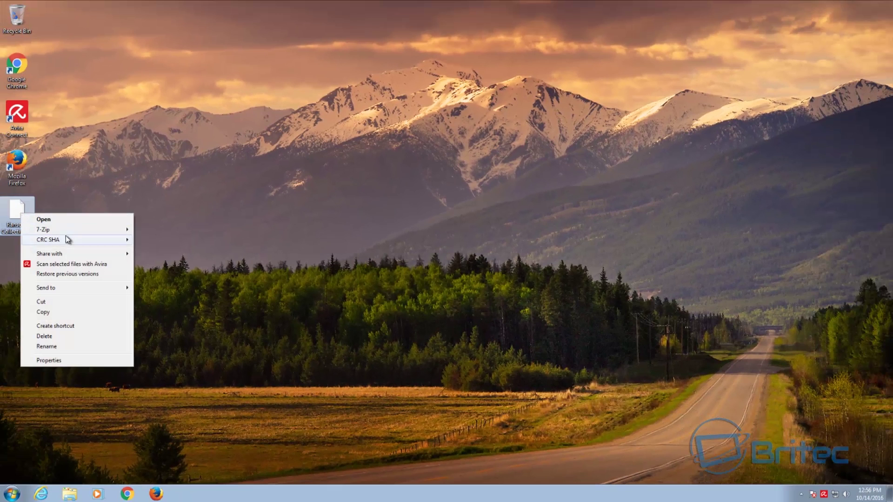
{"action": "mouse_move", "coordinate": [126, 232]}
{"action": "left_click", "coordinate": [158, 231]}
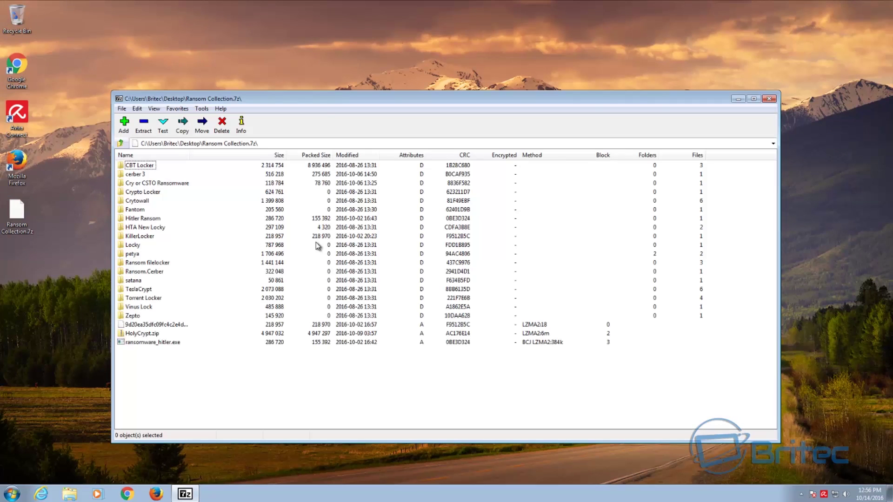
{"action": "left_click_drag", "start_coordinate": [316, 99], "coordinate": [321, 91]}
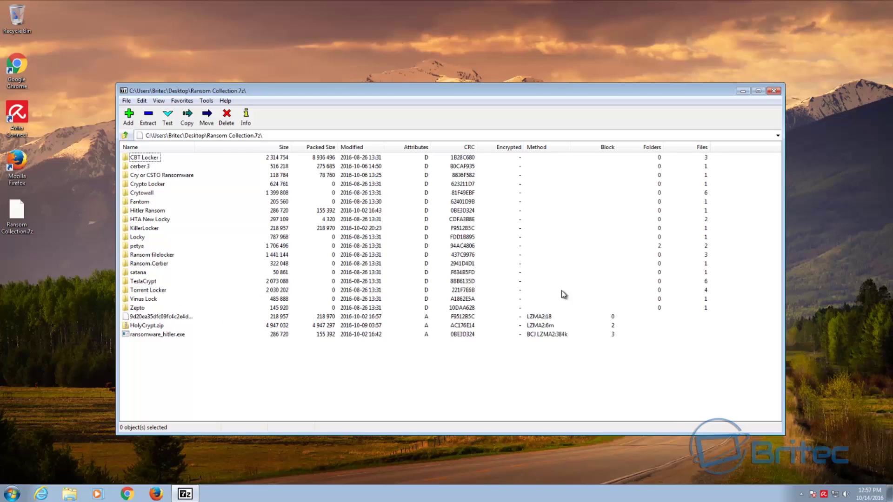
{"action": "left_click", "coordinate": [774, 91]}
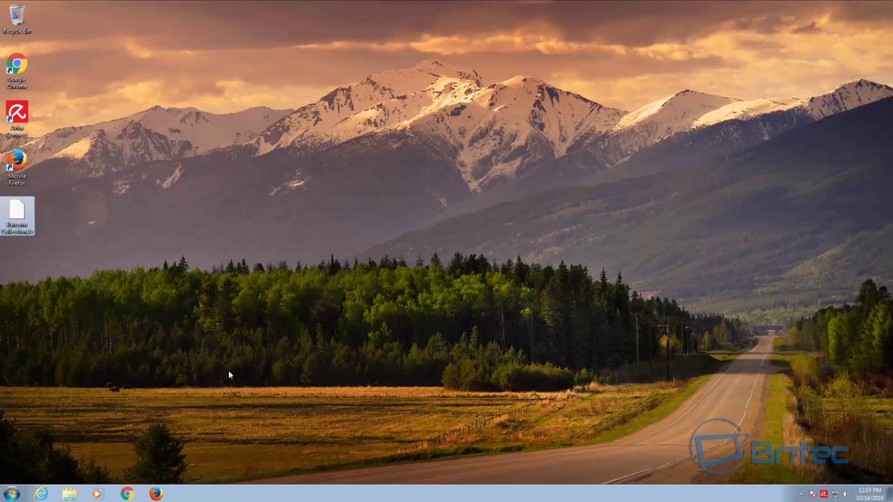
Extract Ransom Collection.7z onto the desktop with the archive password, then open Avira's quarantine list
{"action": "right_click", "coordinate": [25, 212]}
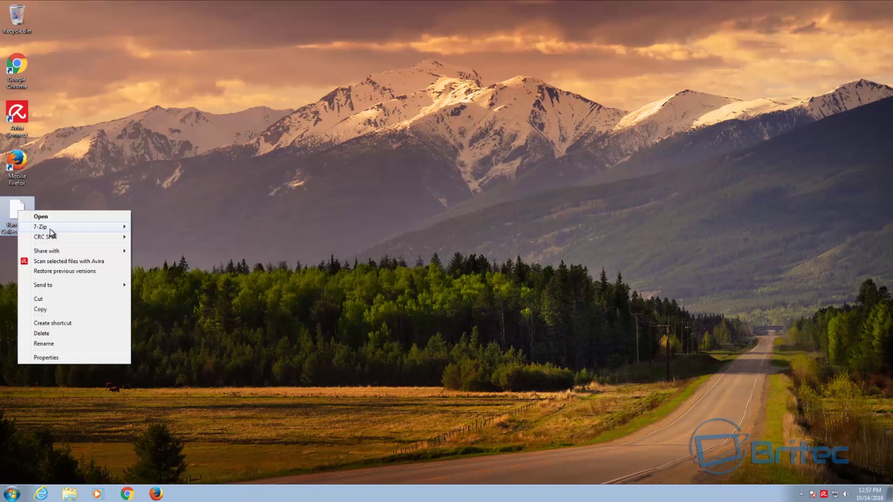
{"action": "mouse_move", "coordinate": [50, 228]}
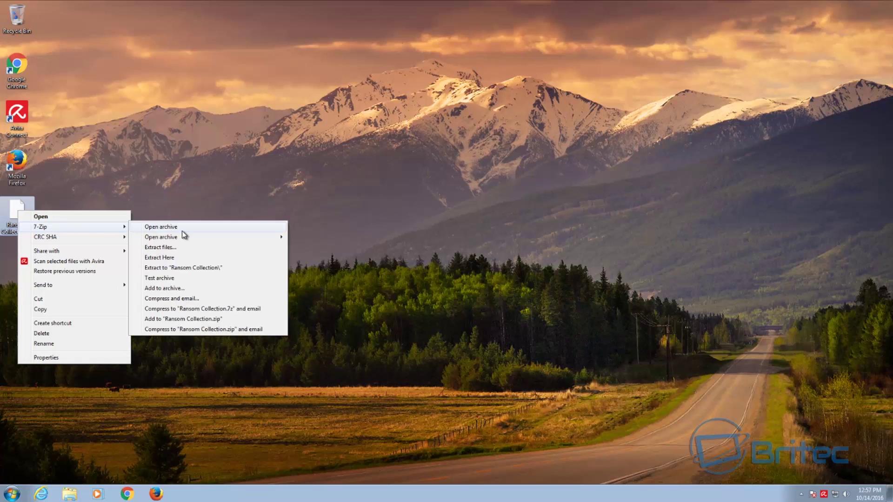
{"action": "left_click", "coordinate": [175, 257]}
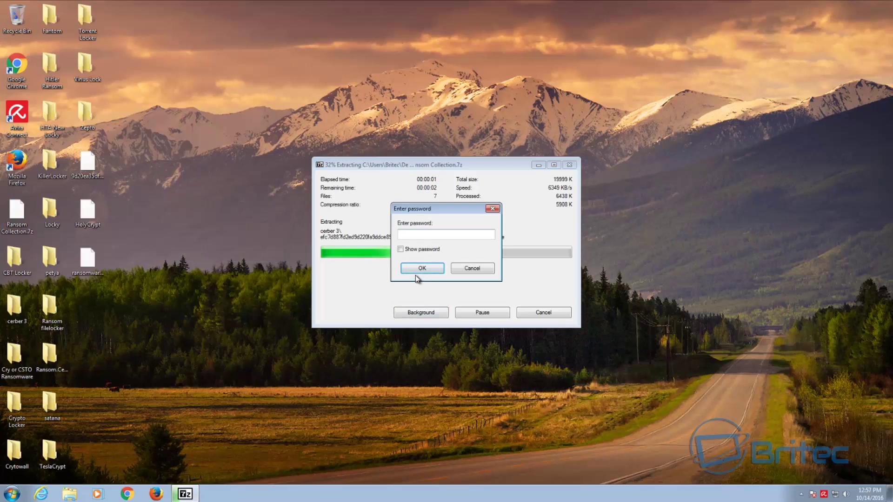
{"action": "type", "text": "infected"}
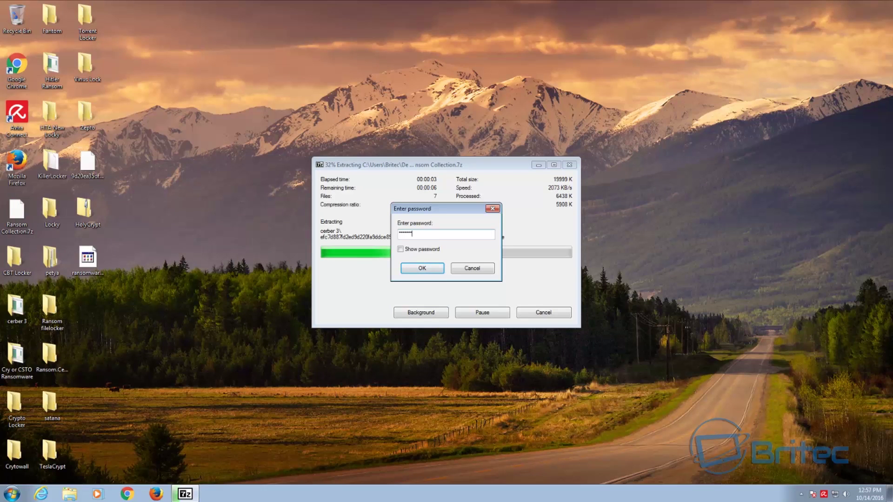
{"action": "key", "text": "Return"}
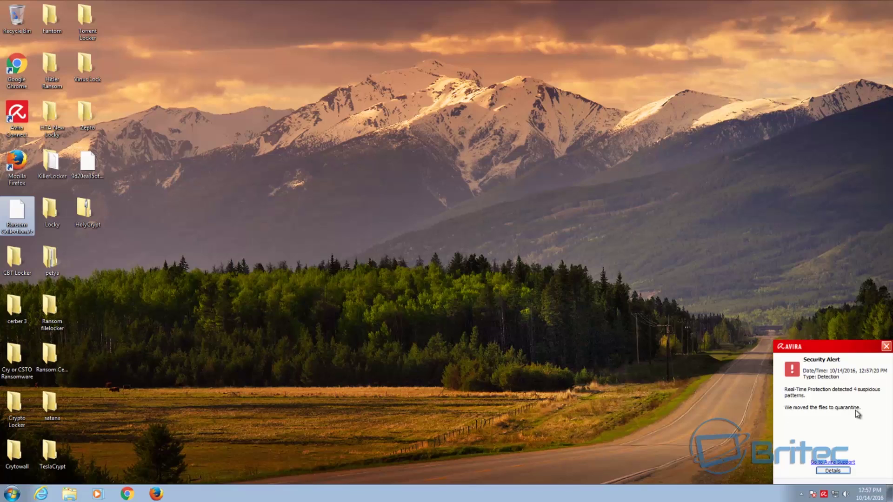
{"action": "left_click", "coordinate": [825, 470]}
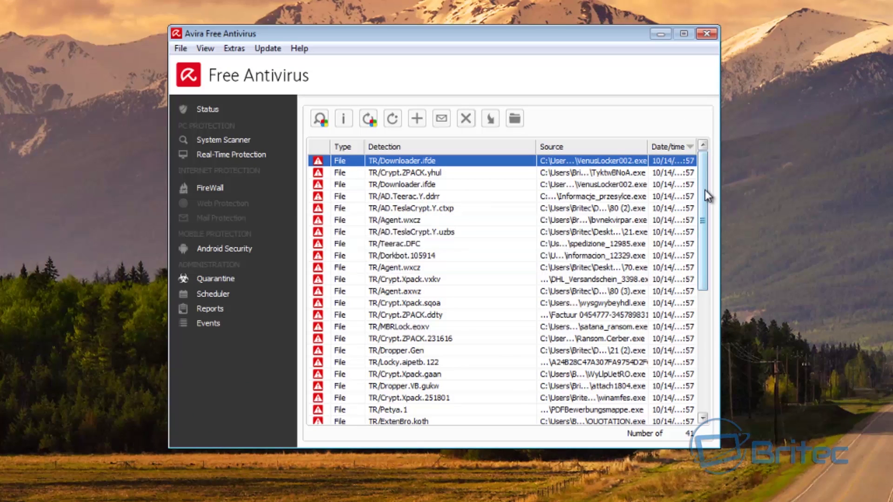
Scroll through Avira's quarantined ransomware detections, then close the quarantine window
{"action": "mouse_move", "coordinate": [704, 190]}
{"action": "left_mouse_down"}
{"action": "mouse_move", "coordinate": [697, 344]}
{"action": "mouse_move", "coordinate": [706, 174]}
{"action": "left_mouse_up"}
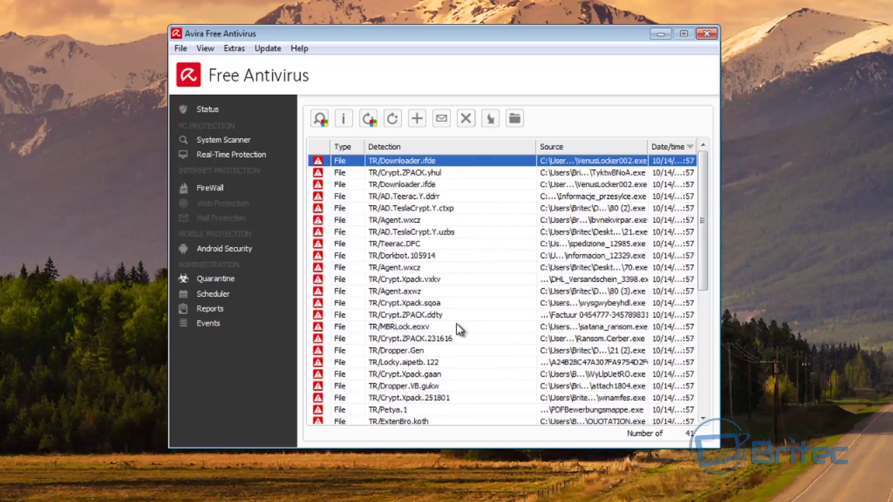
{"action": "left_click", "coordinate": [706, 34]}
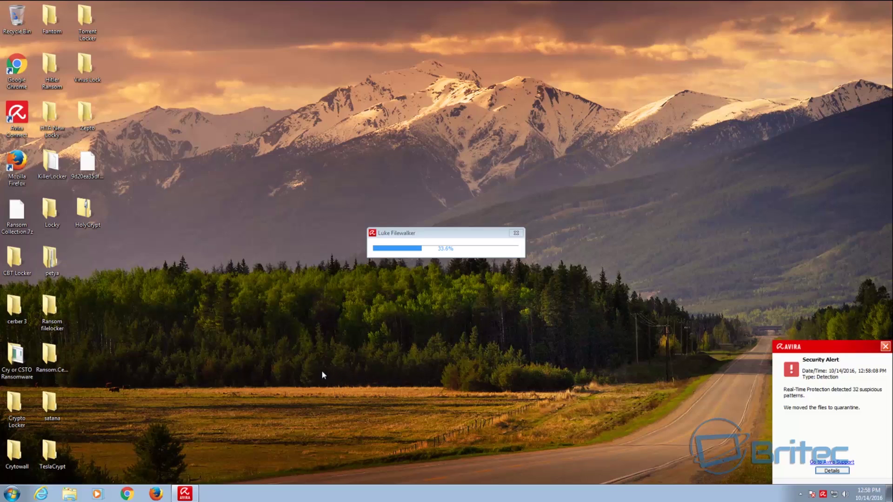
Open the TeslaCrypt folder on the desktop to confirm it holds 0 items
{"action": "double_click", "coordinate": [49, 451]}
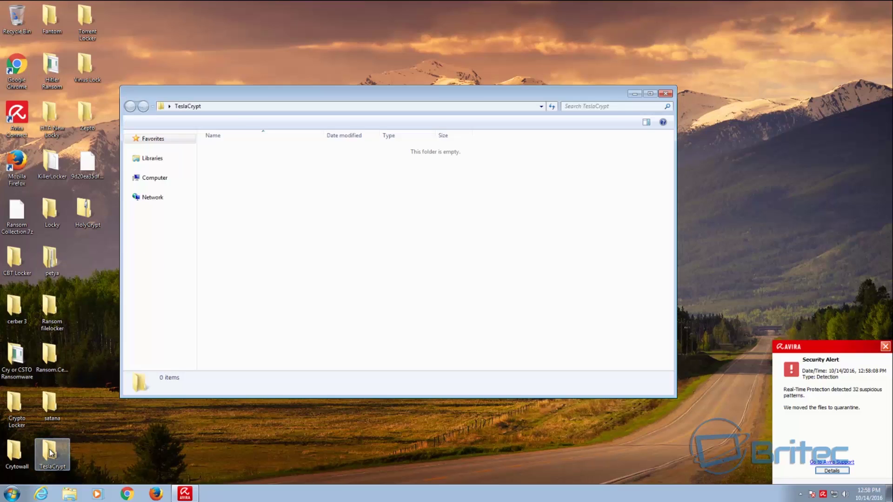
{"action": "left_click", "coordinate": [665, 94]}
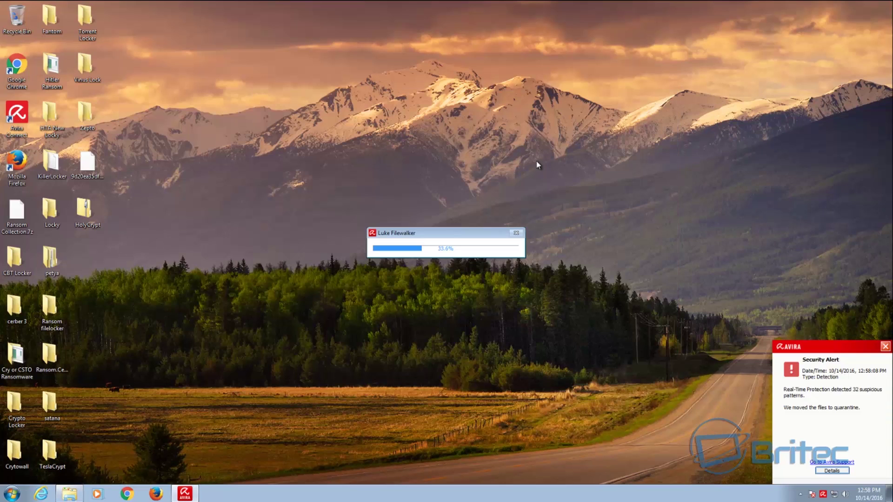
{"action": "double_click", "coordinate": [15, 454]}
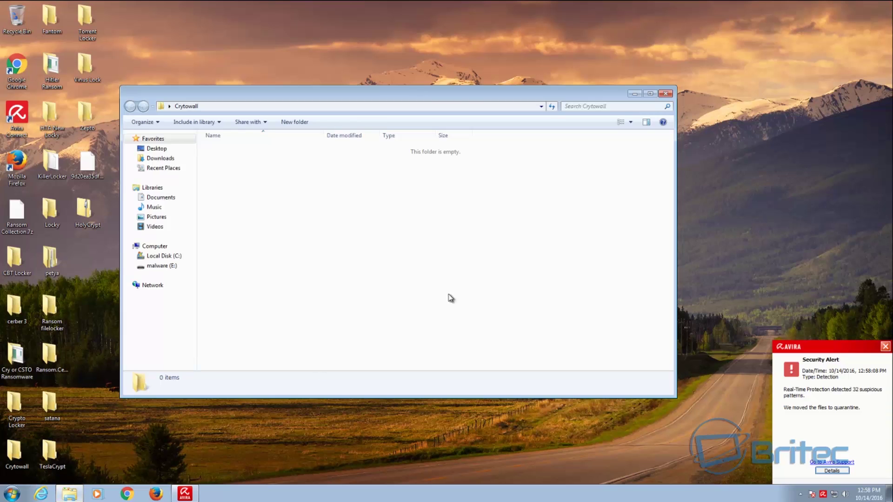
{"action": "left_click", "coordinate": [673, 93]}
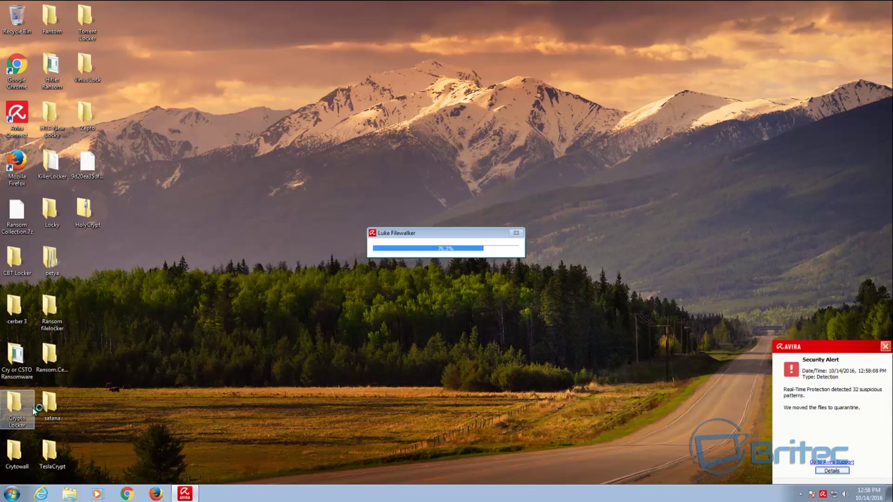
{"action": "double_click", "coordinate": [51, 406]}
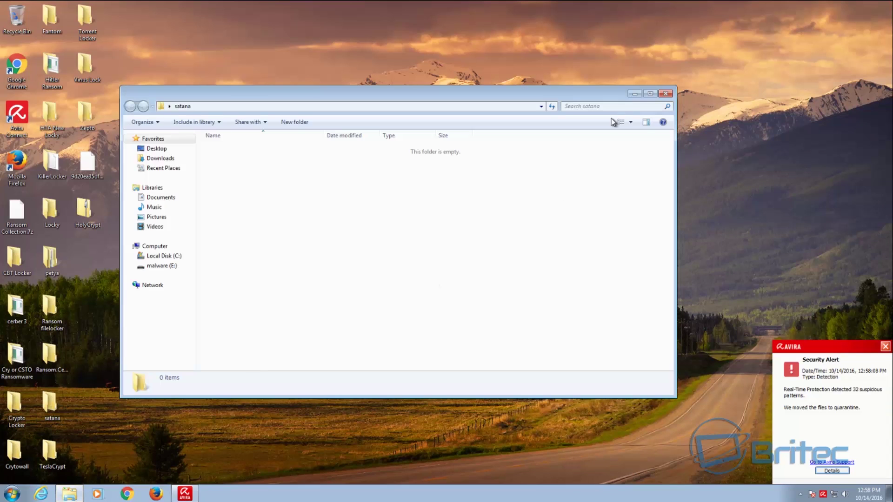
{"action": "left_click", "coordinate": [666, 94]}
{"action": "double_click", "coordinate": [17, 408]}
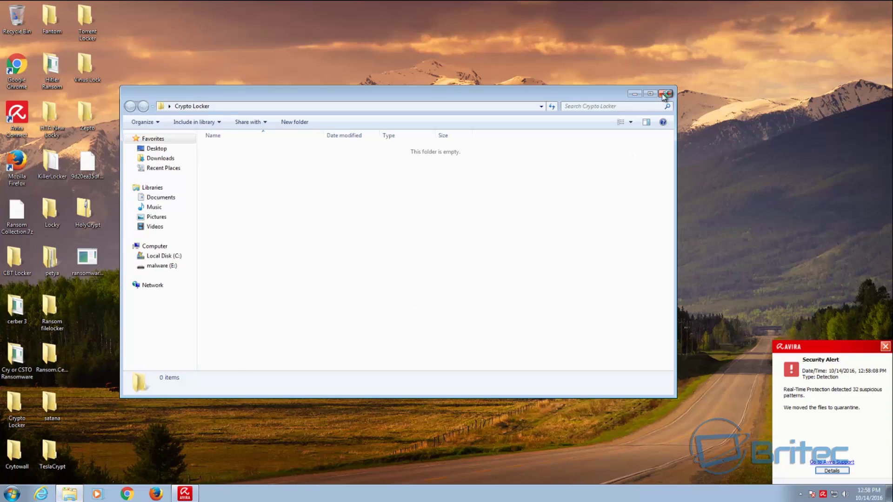
{"action": "left_click", "coordinate": [666, 94]}
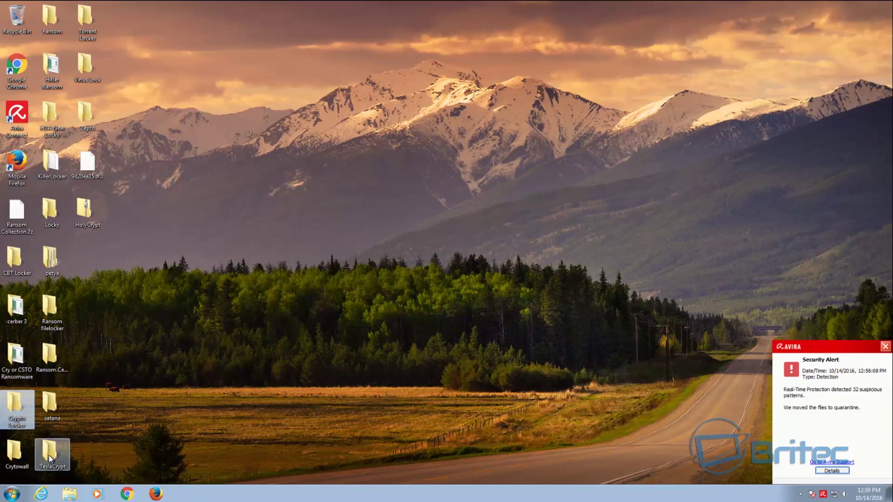
{"action": "left_click", "coordinate": [177, 393]}
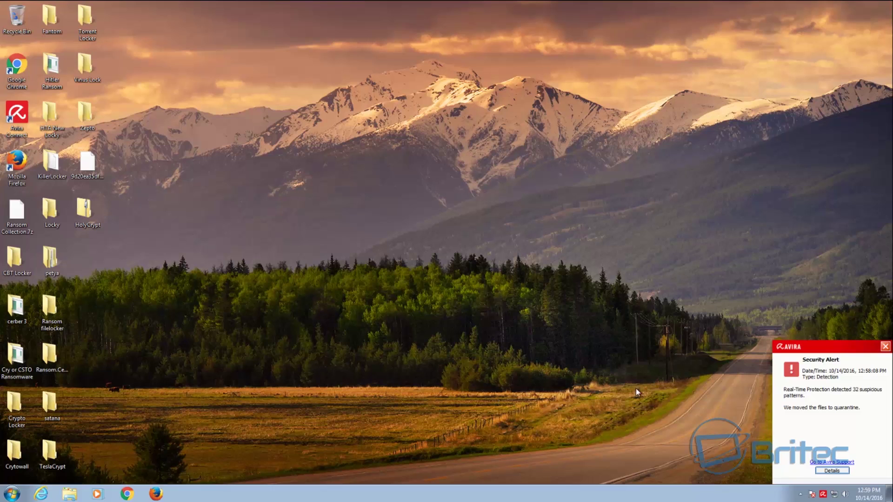
{"action": "double_click", "coordinate": [17, 307]}
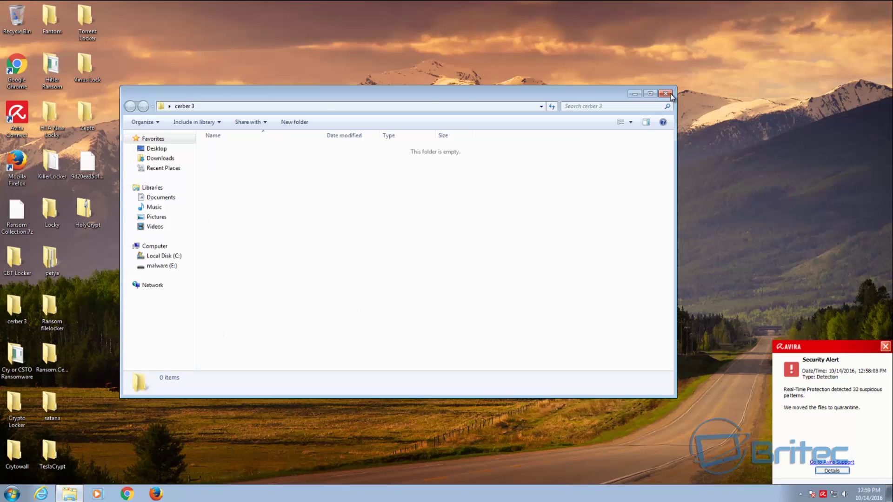
{"action": "left_click", "coordinate": [665, 93]}
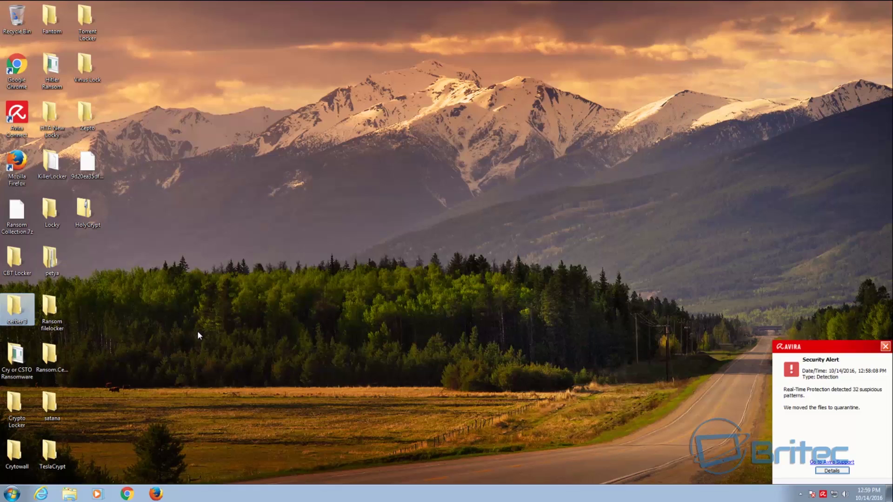
{"action": "double_click", "coordinate": [17, 356]}
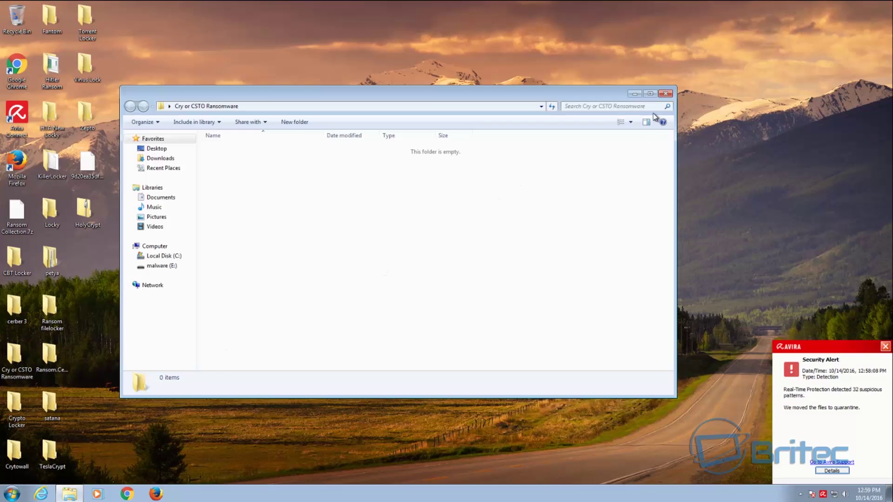
{"action": "left_click", "coordinate": [666, 94]}
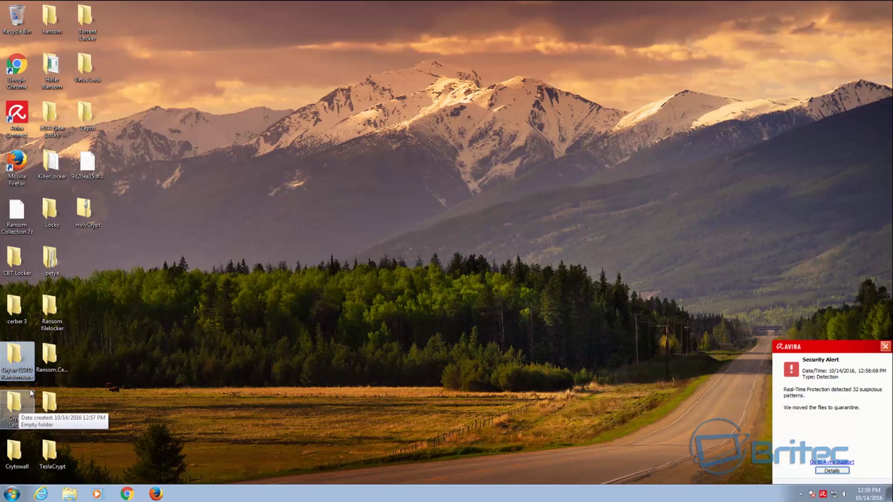
{"action": "double_click", "coordinate": [55, 258]}
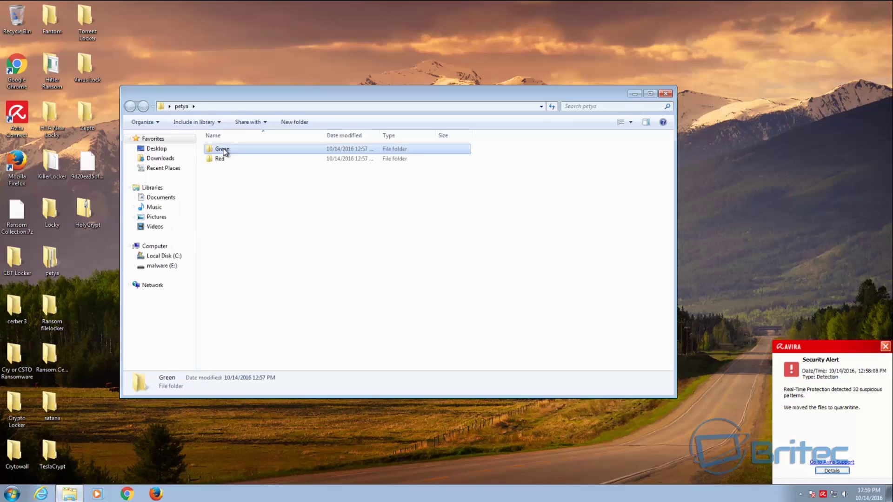
{"action": "double_click", "coordinate": [223, 149]}
{"action": "left_click", "coordinate": [131, 106]}
{"action": "double_click", "coordinate": [217, 158]}
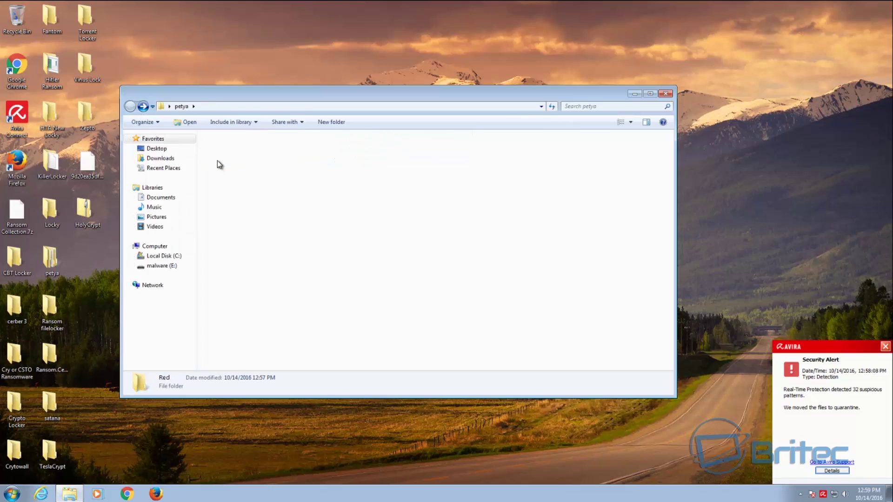
{"action": "left_click", "coordinate": [131, 107]}
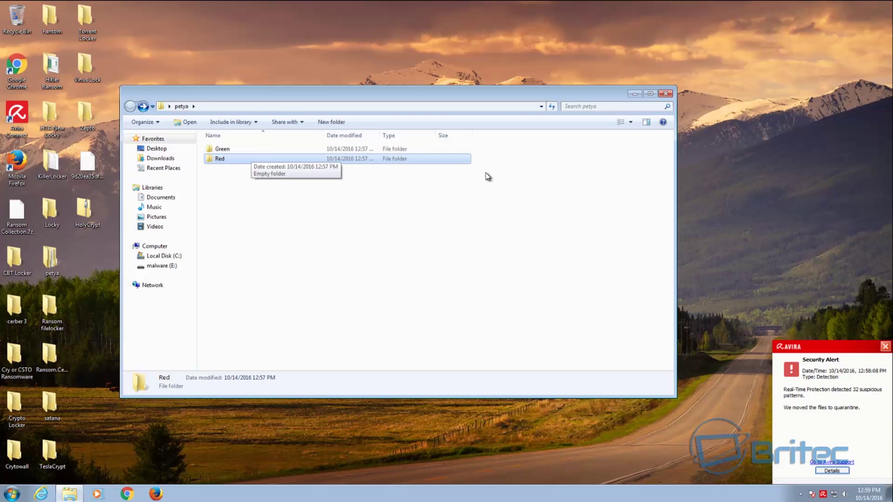
{"action": "left_click", "coordinate": [666, 95]}
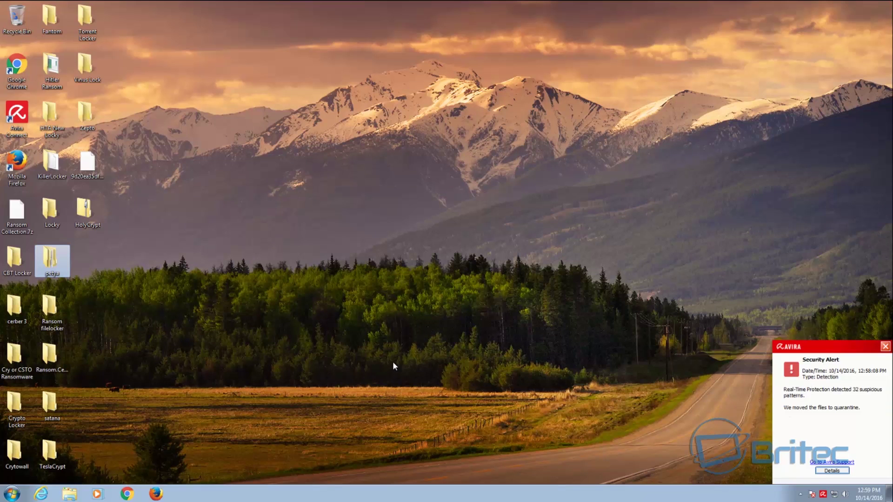
{"action": "double_click", "coordinate": [14, 258]}
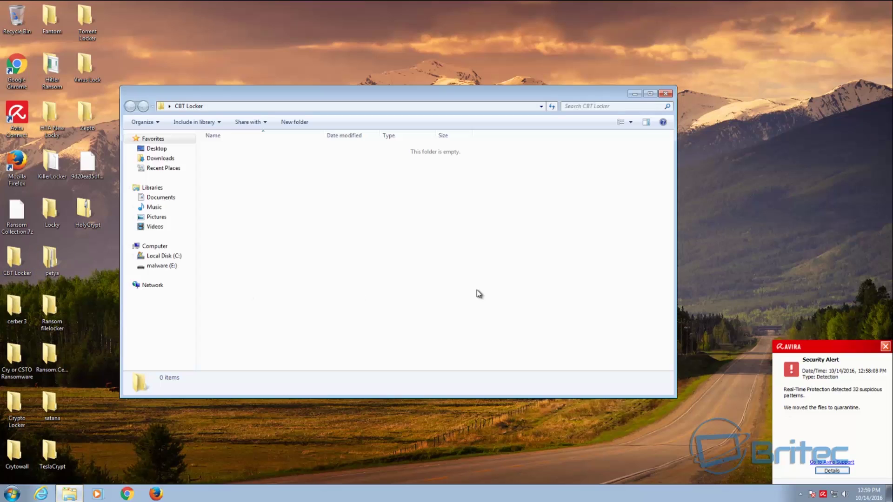
{"action": "left_click", "coordinate": [666, 93]}
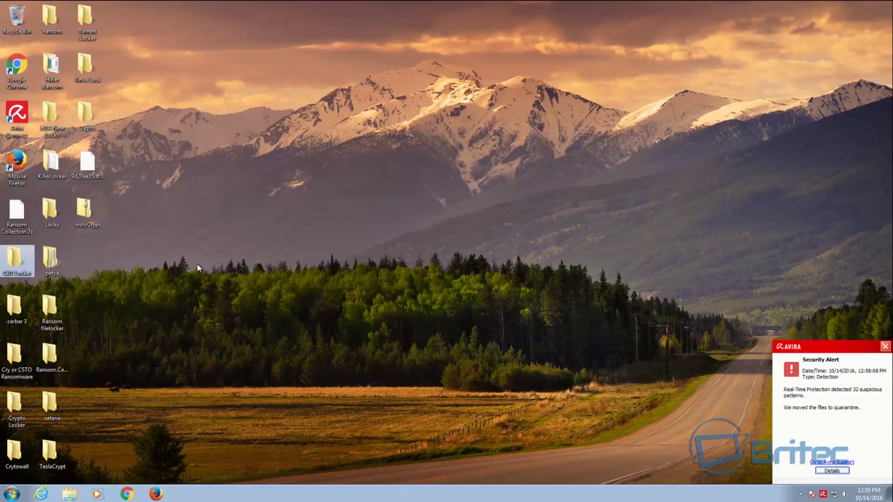
{"action": "left_click", "coordinate": [49, 218]}
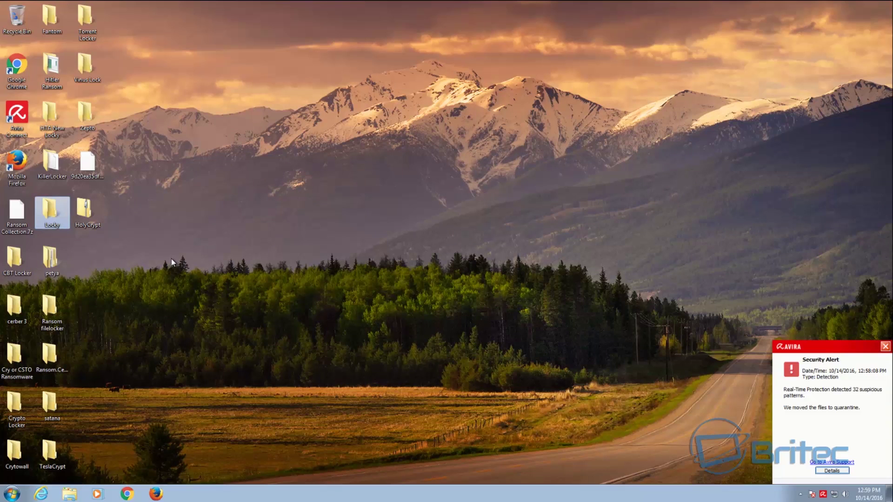
{"action": "left_click", "coordinate": [200, 270]}
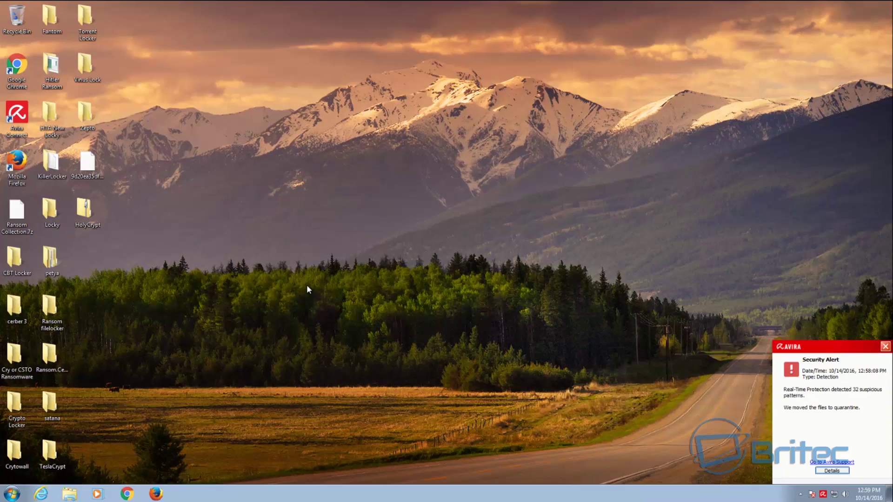
{"action": "left_click", "coordinate": [87, 115]}
{"action": "double_click", "coordinate": [52, 118]}
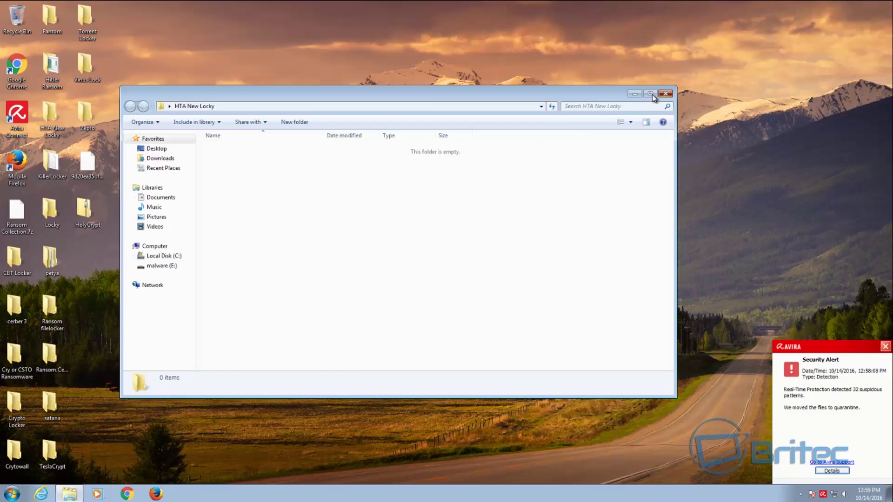
{"action": "left_click", "coordinate": [665, 93]}
{"action": "double_click", "coordinate": [50, 70]}
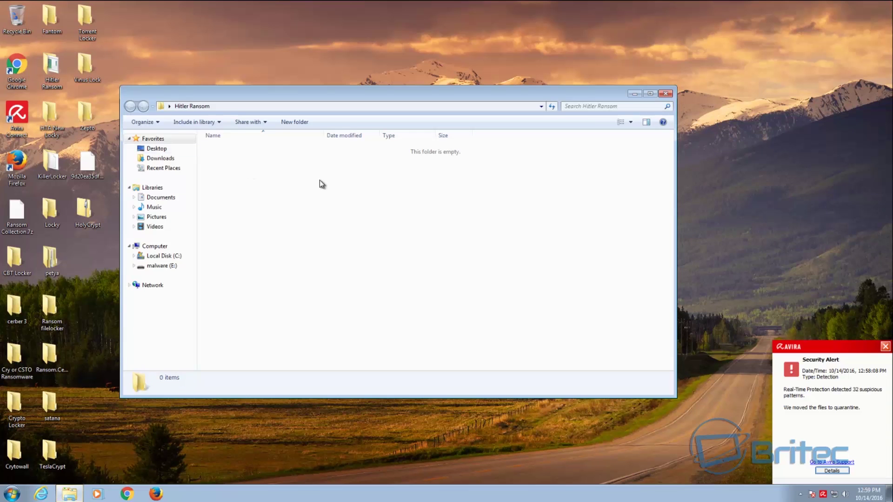
{"action": "left_click", "coordinate": [666, 93]}
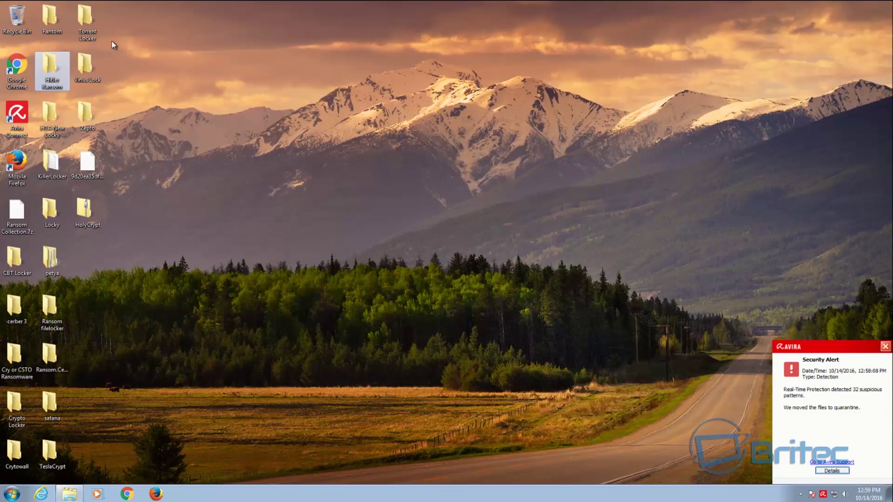
{"action": "double_click", "coordinate": [86, 21]}
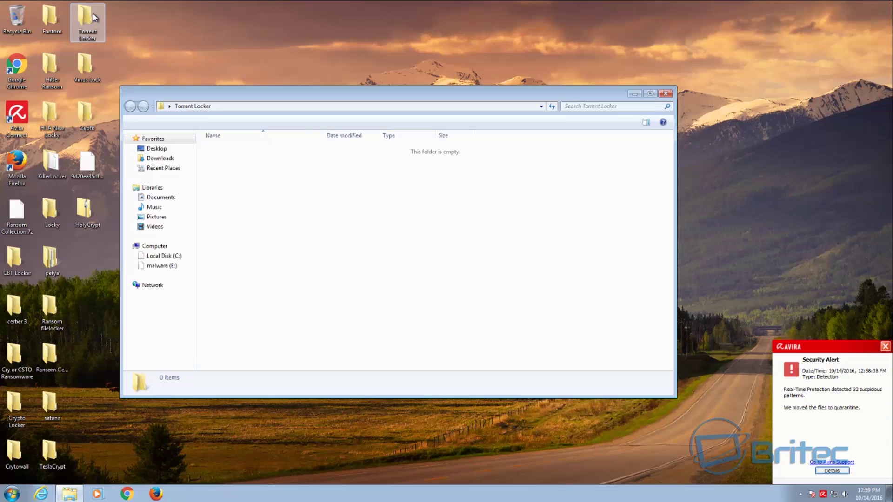
{"action": "left_click", "coordinate": [666, 94]}
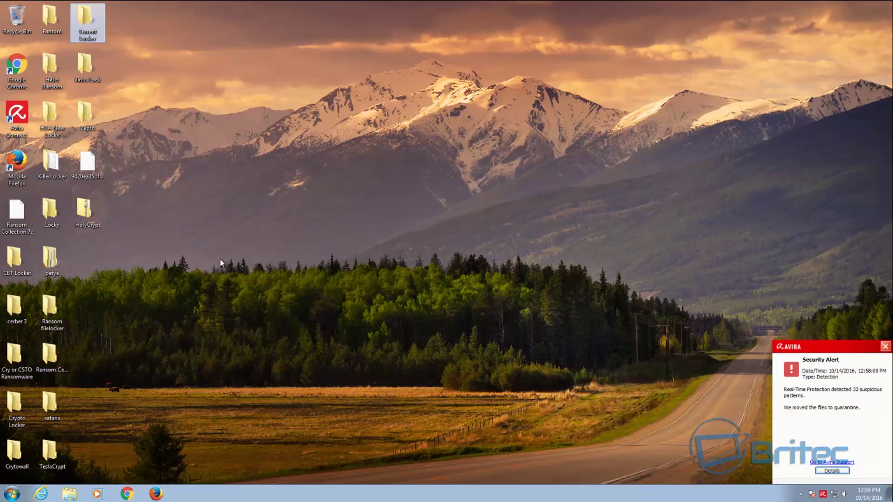
{"action": "left_click", "coordinate": [87, 214]}
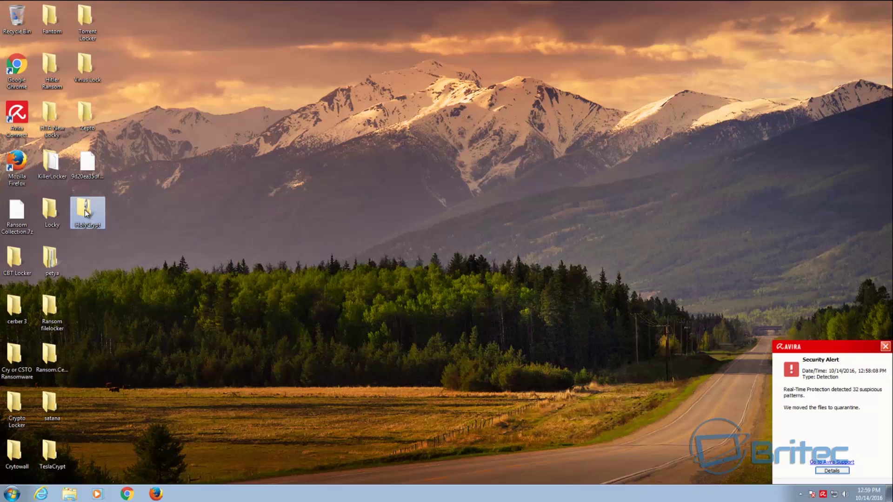
{"action": "right_click", "coordinate": [84, 210]}
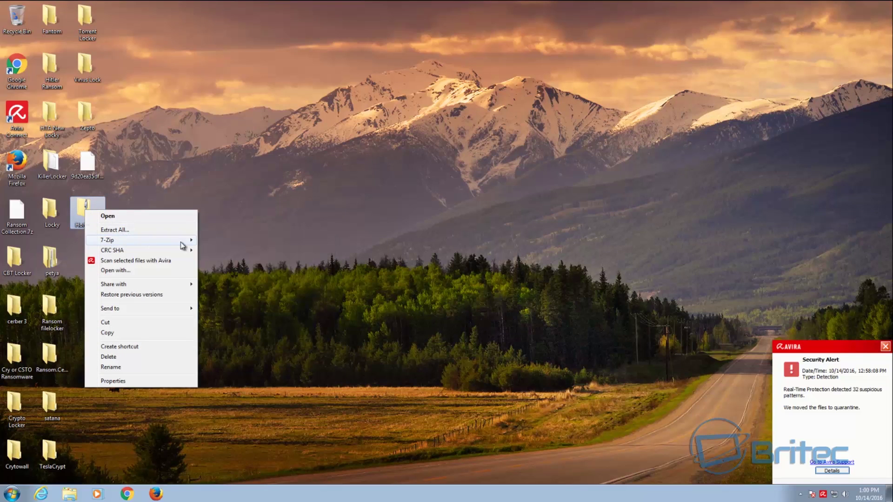
Extract HolyCrypt onto the desktop with 7-Zip Extract Here, entering the archive password
{"action": "mouse_move", "coordinate": [184, 242]}
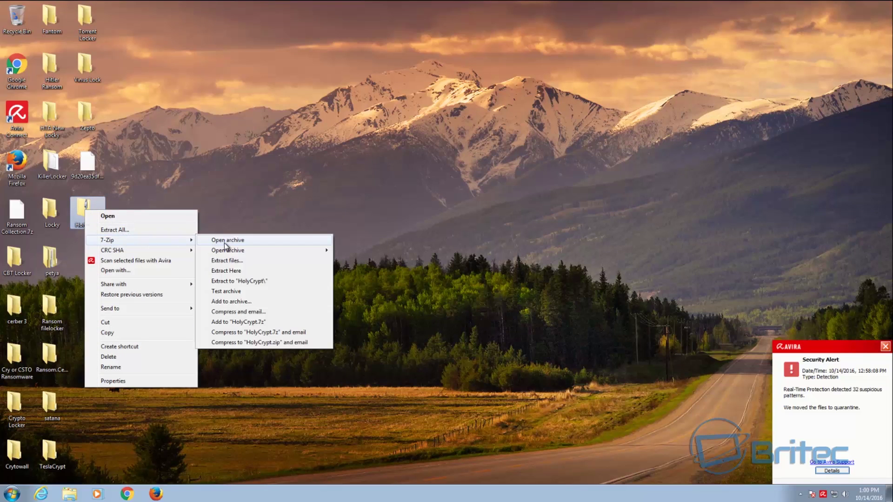
{"action": "left_click", "coordinate": [227, 271]}
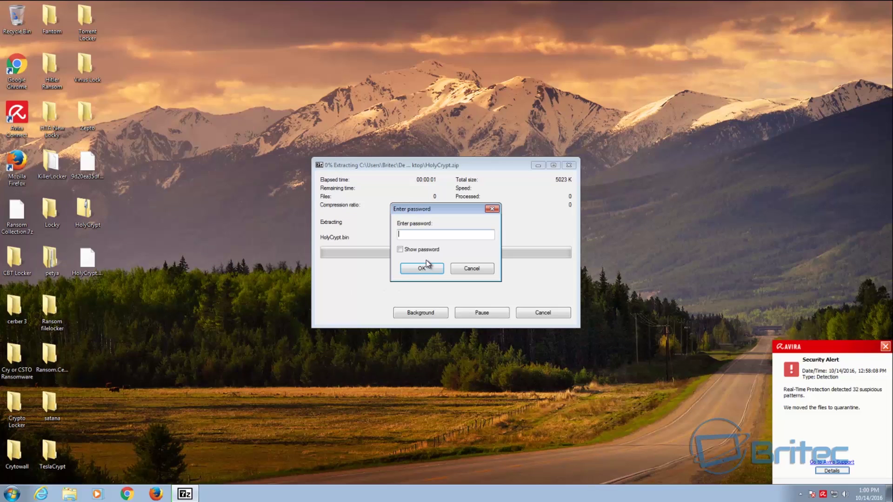
{"action": "type", "text": "i"}
{"action": "left_click", "coordinate": [414, 269]}
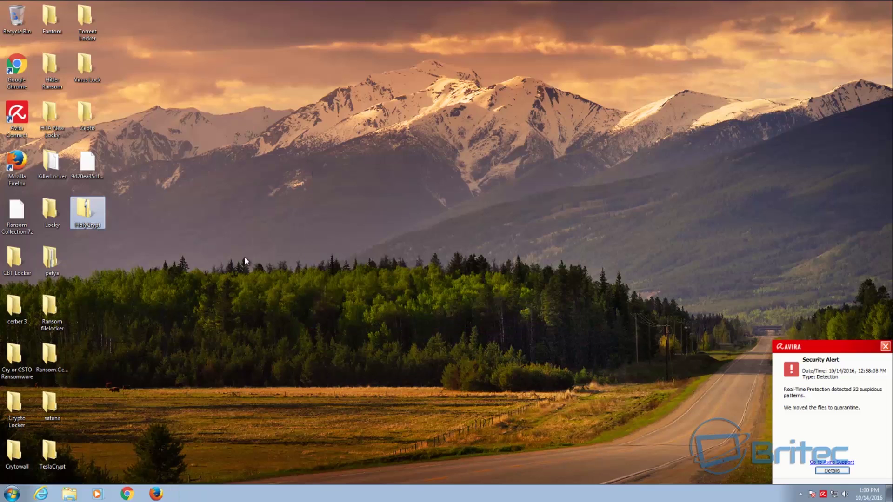
{"action": "left_click", "coordinate": [358, 254]}
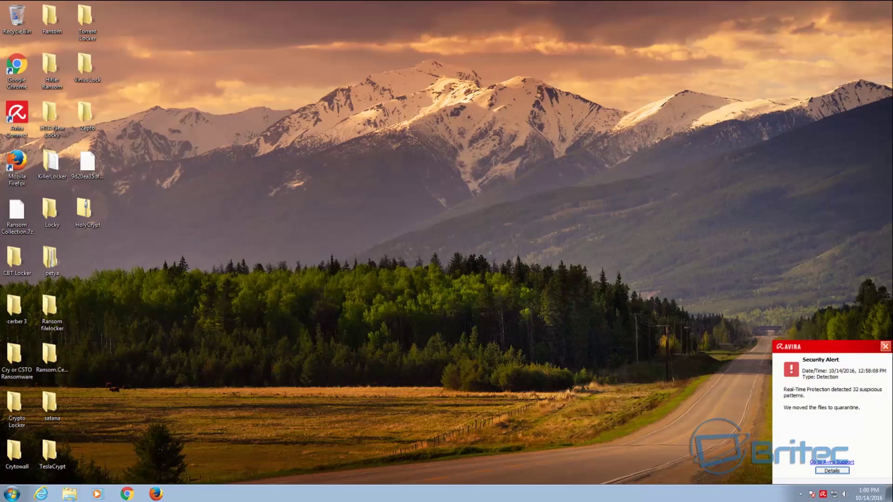
Dismiss the Avira alert and confirm the satana folder is empty
{"action": "left_click", "coordinate": [885, 347]}
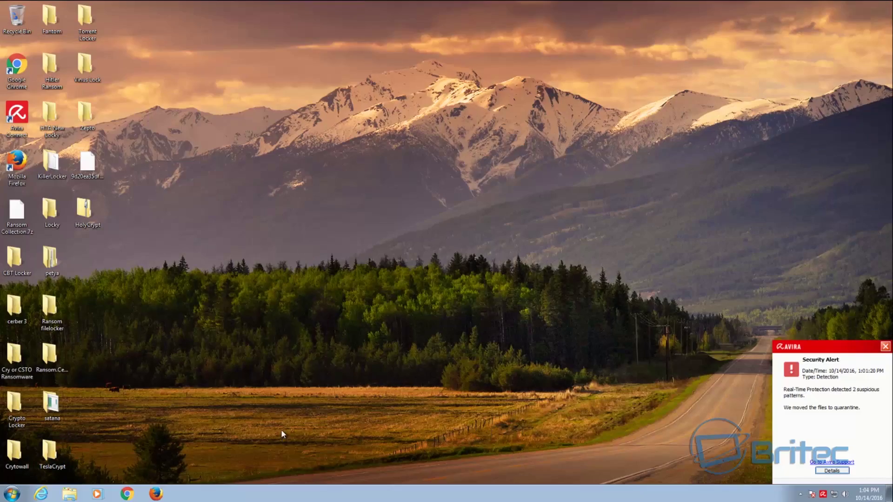
{"action": "double_click", "coordinate": [50, 404]}
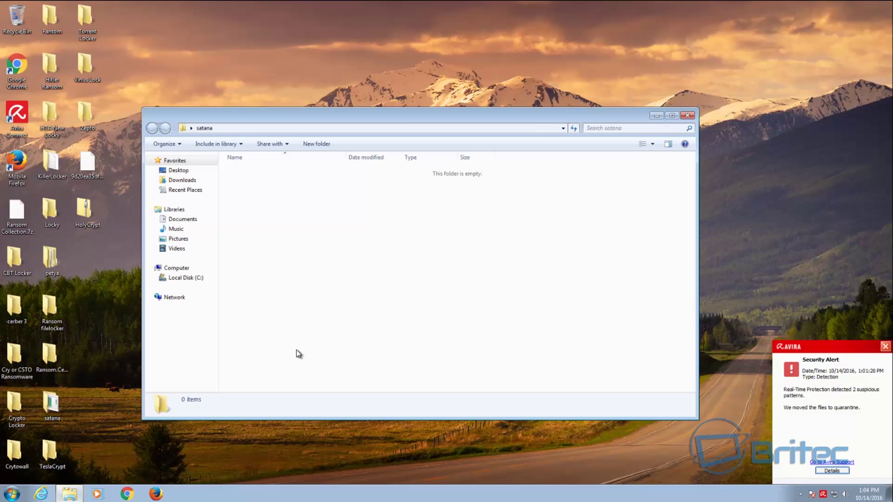
{"action": "left_click", "coordinate": [687, 115]}
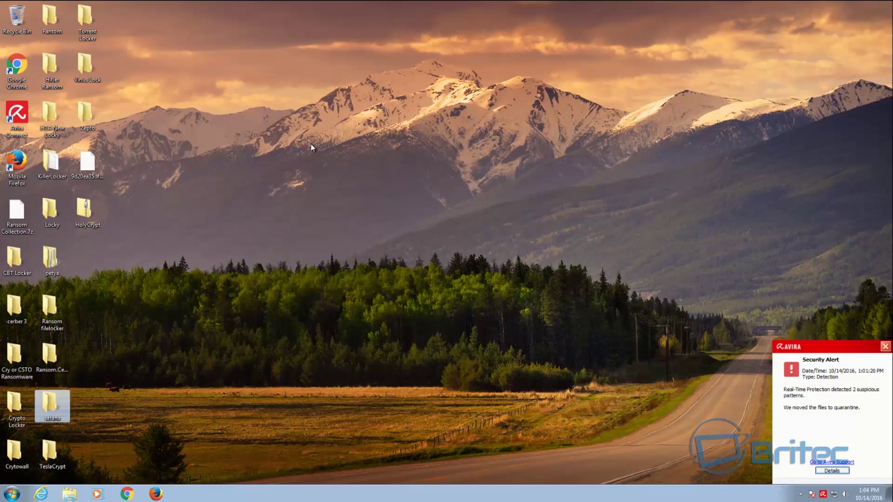
{"action": "left_click", "coordinate": [139, 389]}
Delete all twenty sample folders and files to the Recycle Bin in two batches of ten
{"action": "left_click_drag", "start_coordinate": [128, 465], "coordinate": [18, 244]}
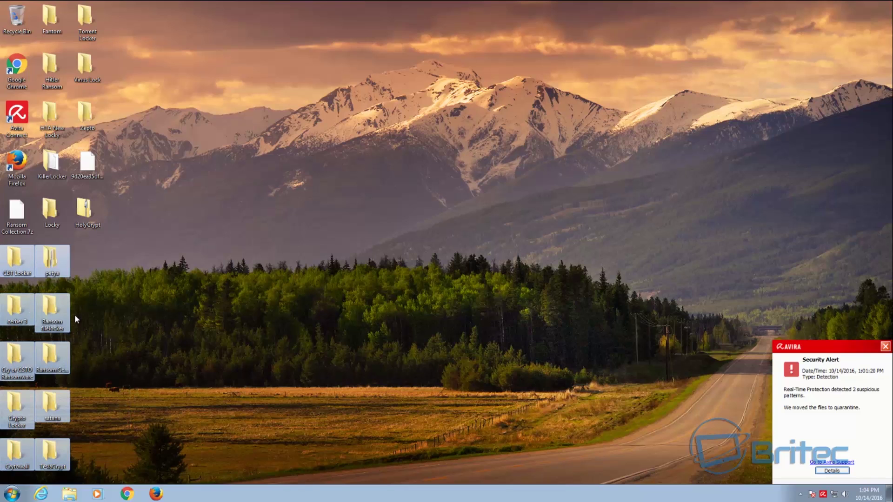
{"action": "key", "text": "Delete"}
{"action": "left_click", "coordinate": [482, 254]}
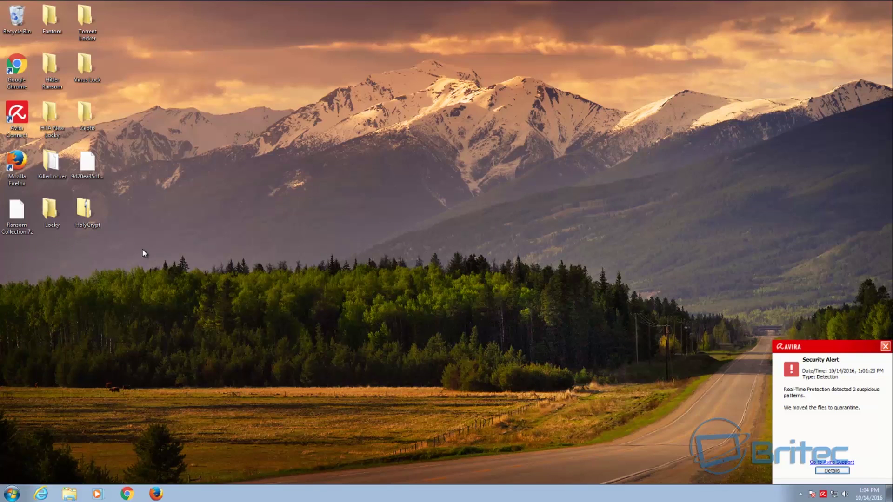
{"action": "left_click_drag", "start_coordinate": [169, 244], "coordinate": [70, 73]}
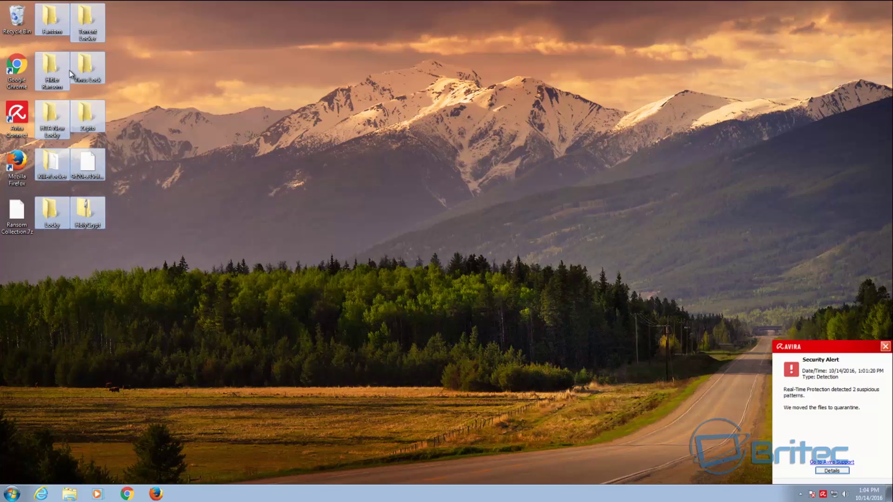
{"action": "key", "text": "Delete"}
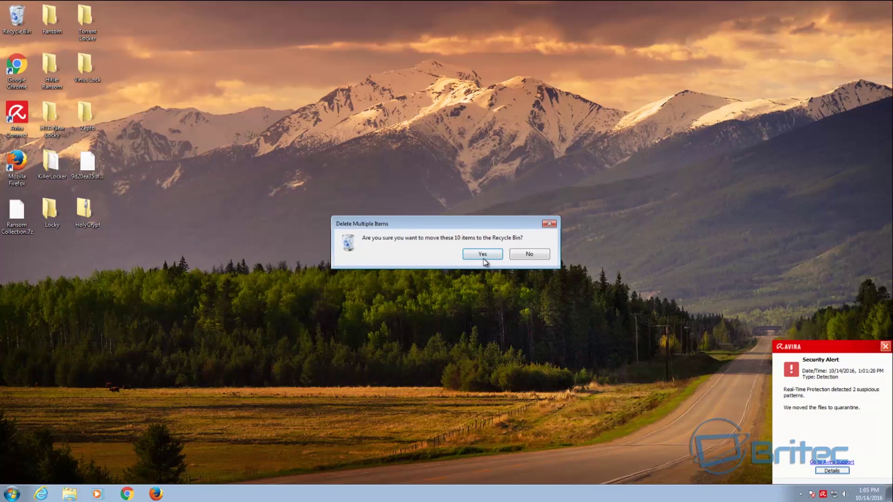
{"action": "left_click", "coordinate": [483, 256]}
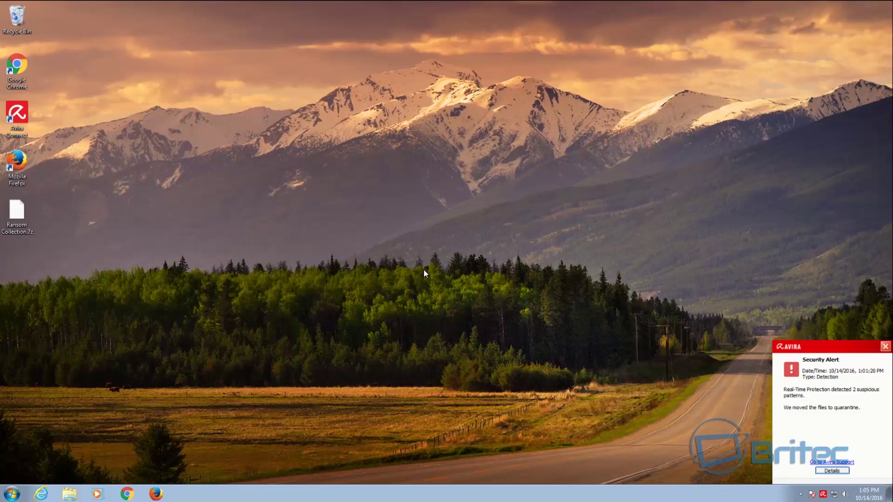